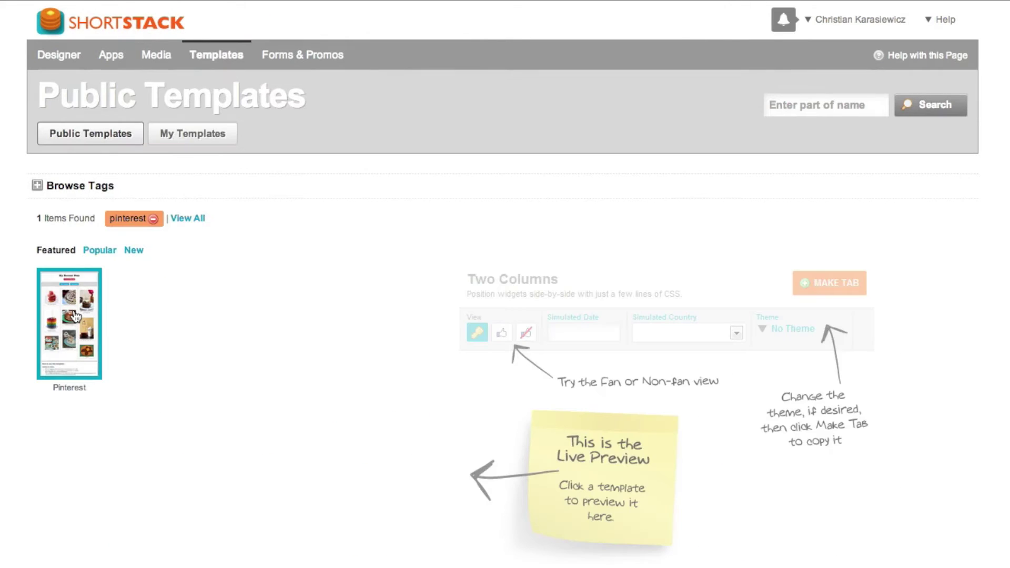
# Preview the public Pinterest template and make a new app from it
pyautogui.click(75, 316)
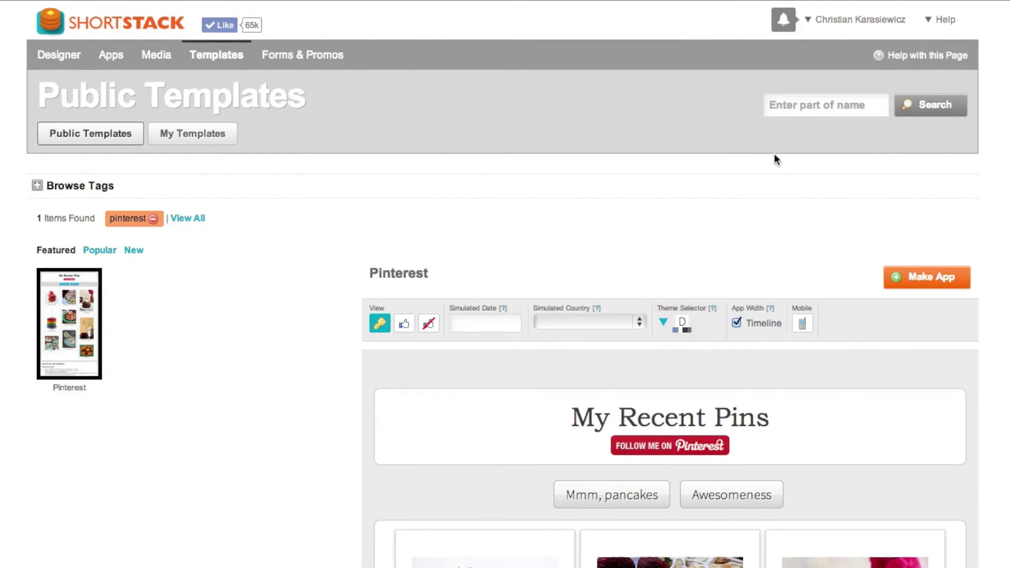
pyautogui.click(915, 280)
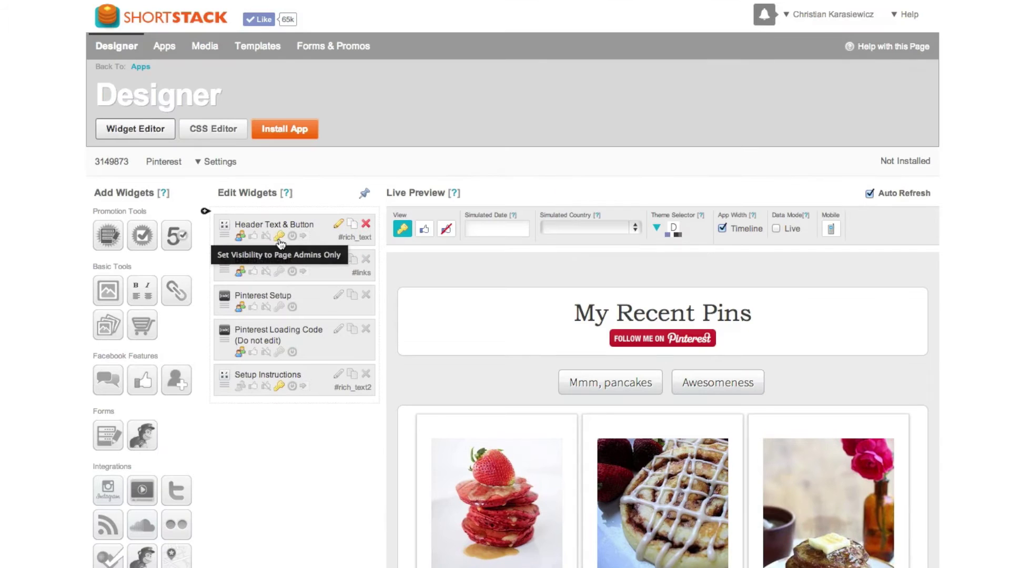
# In Header Text & Button, change the follow button's link URL to the user's own Pinterest account name
pyautogui.click(336, 226)
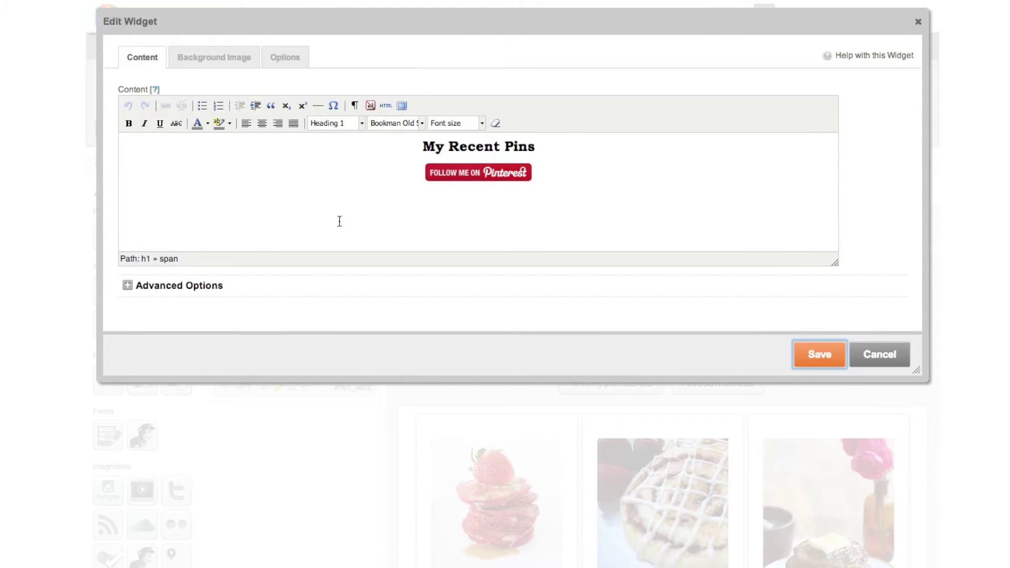
pyautogui.click(462, 176)
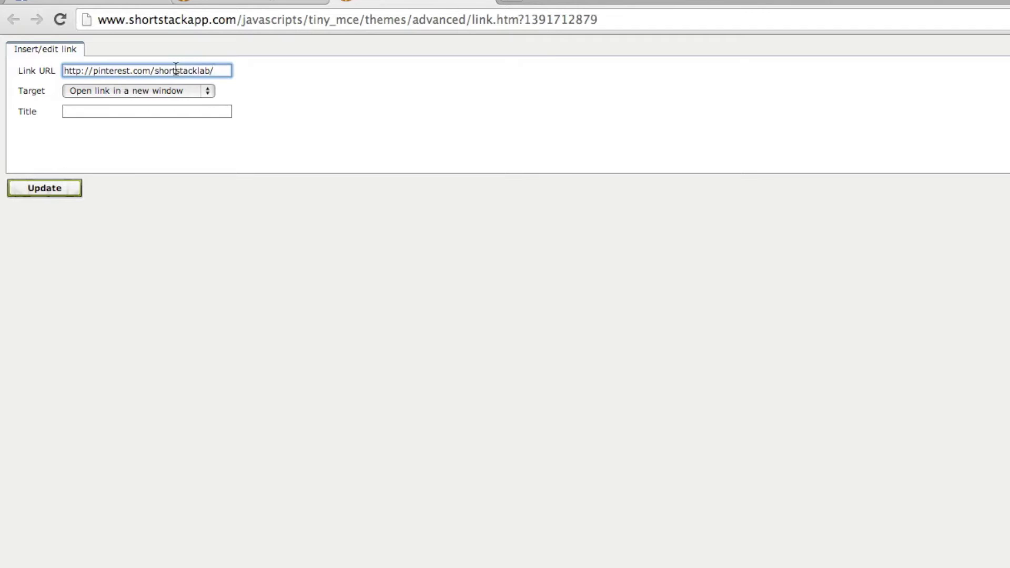
pyautogui.write('reald')
pyautogui.write('hristian')
pyautogui.click(45, 188)
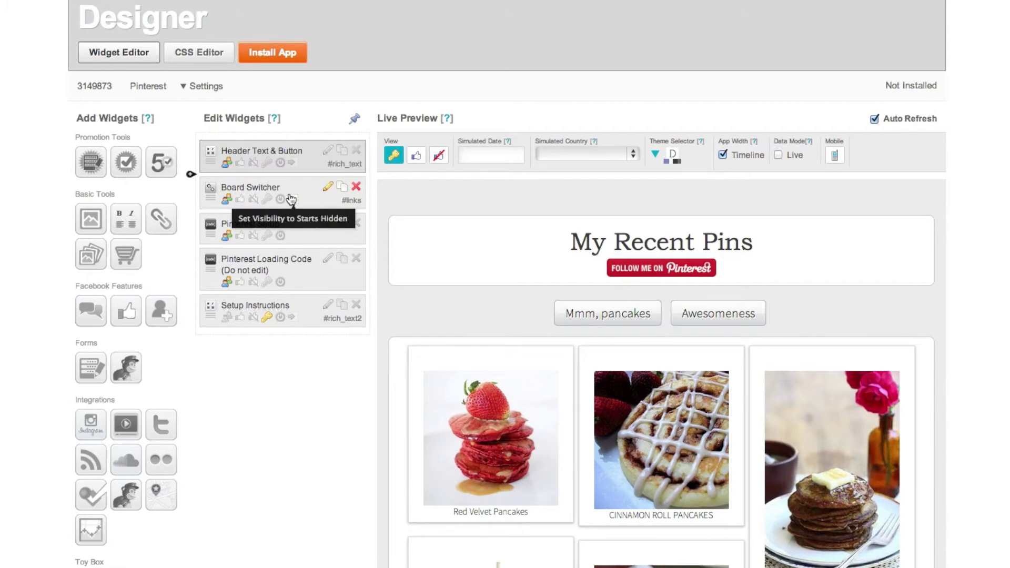
# In the Board Switcher, rename the first board link from 'Mmm, pancakes' to 'Infographics' and save it
pyautogui.click(328, 187)
pyautogui.click(882, 105)
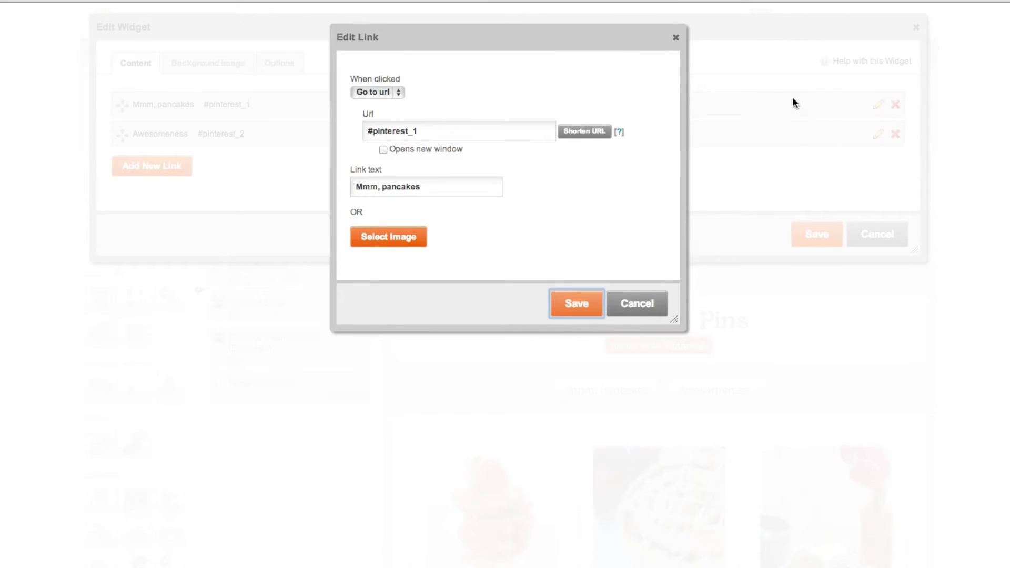
pyautogui.doubleClick(456, 190)
pyautogui.press('super+a')
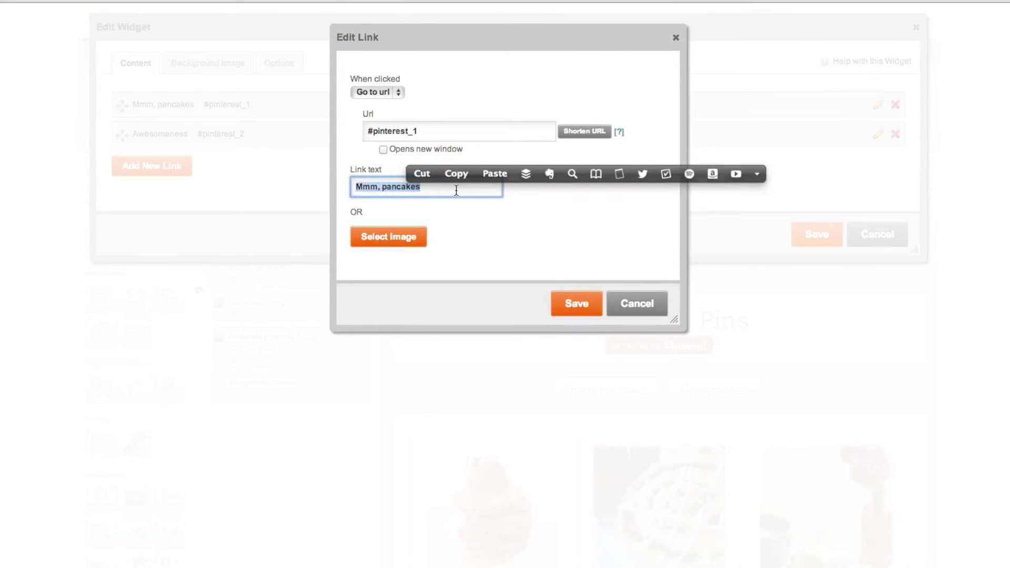
pyautogui.write('Infographics')
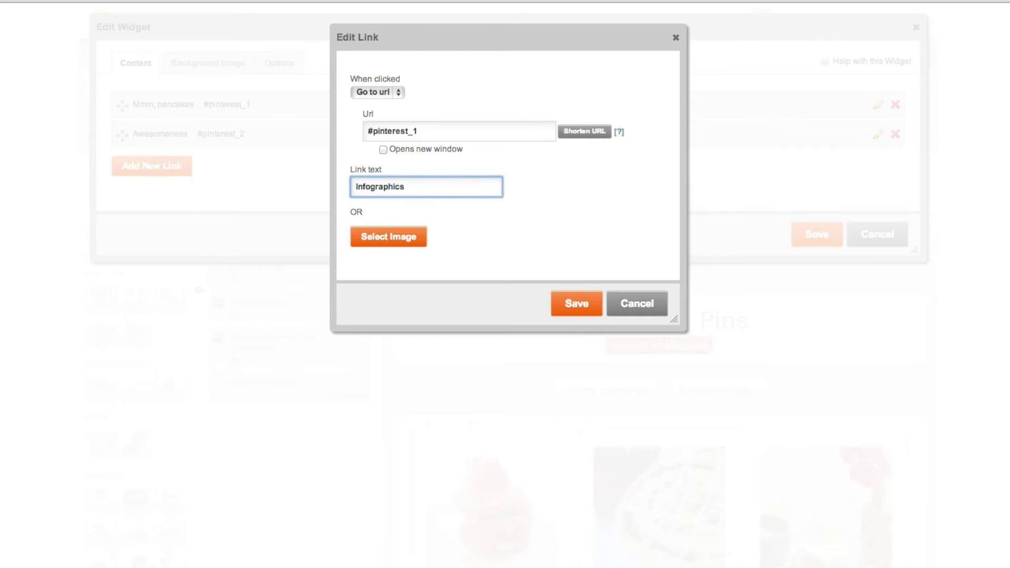
pyautogui.click(559, 301)
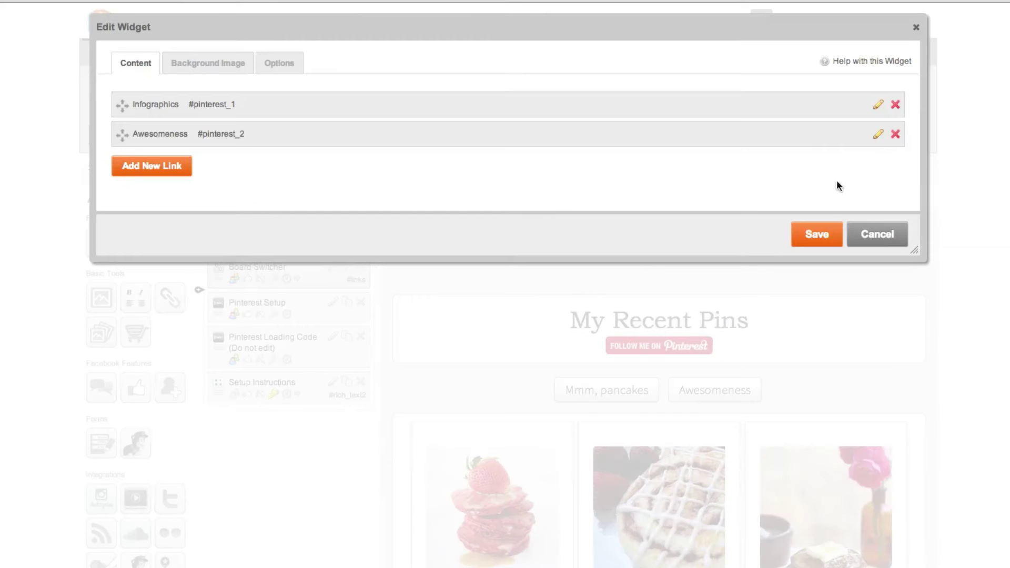
# Relabel the second board link from 'Awesomeness' to 'Facebook Marketing Tips'
pyautogui.click(877, 135)
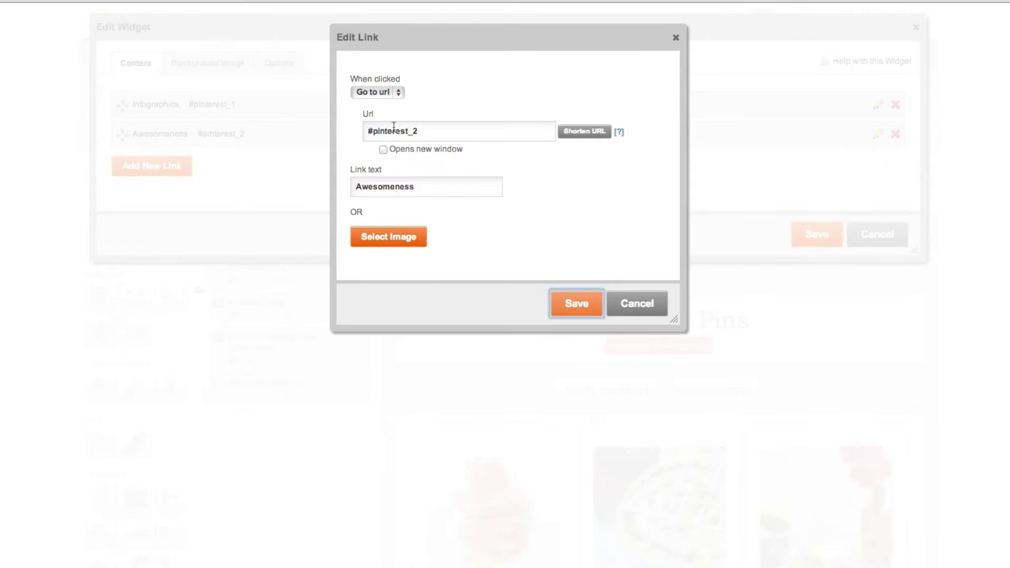
pyautogui.doubleClick(453, 193)
pyautogui.write('Facebook MArketi')
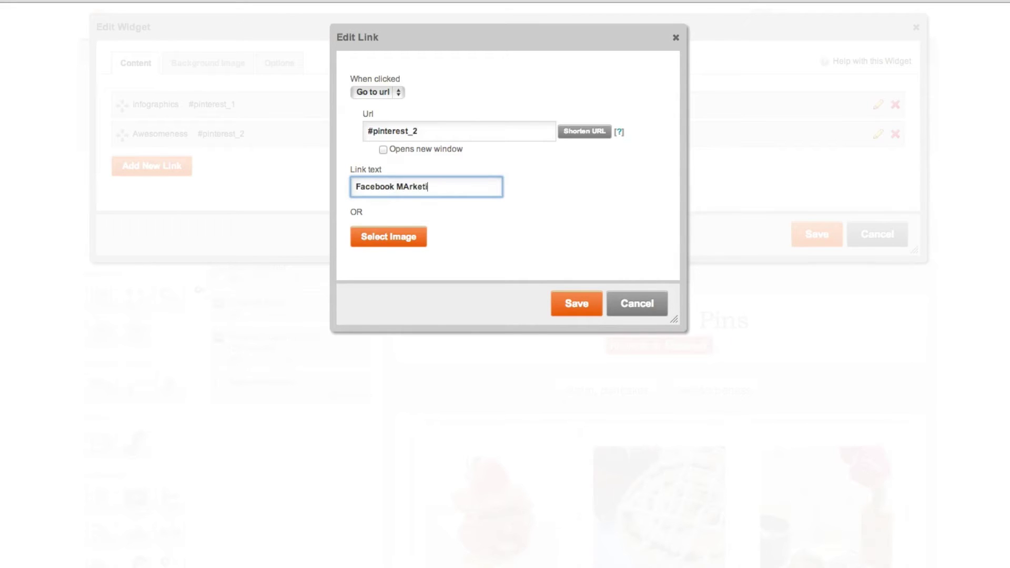
pyautogui.hotkey('ctrl', 'a')
pyautogui.write('Fa')
pyautogui.press('Escape')
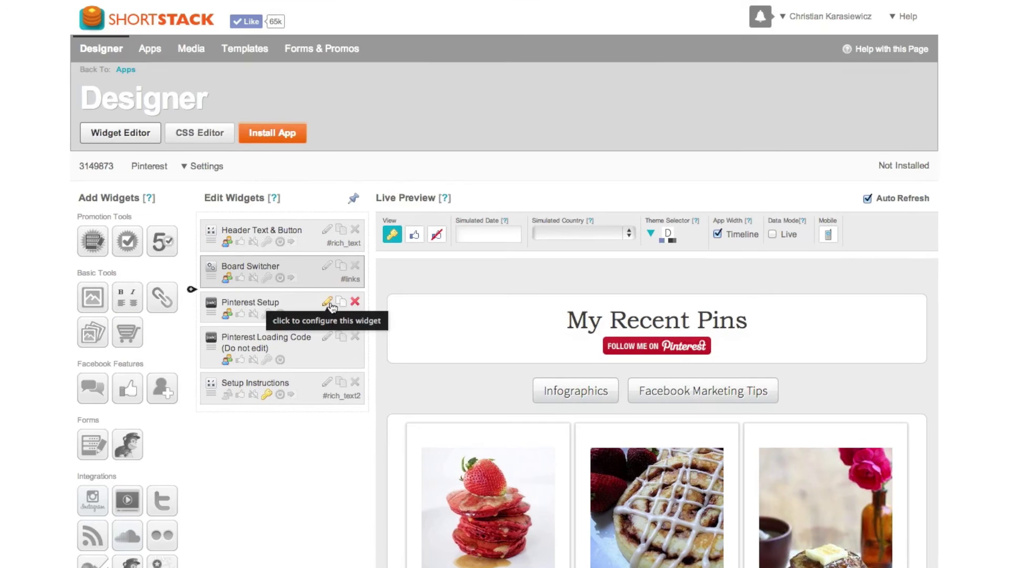
# On line 19 of Pinterest Setup, swap in the user's account name and the infographics board
pyautogui.click(327, 302)
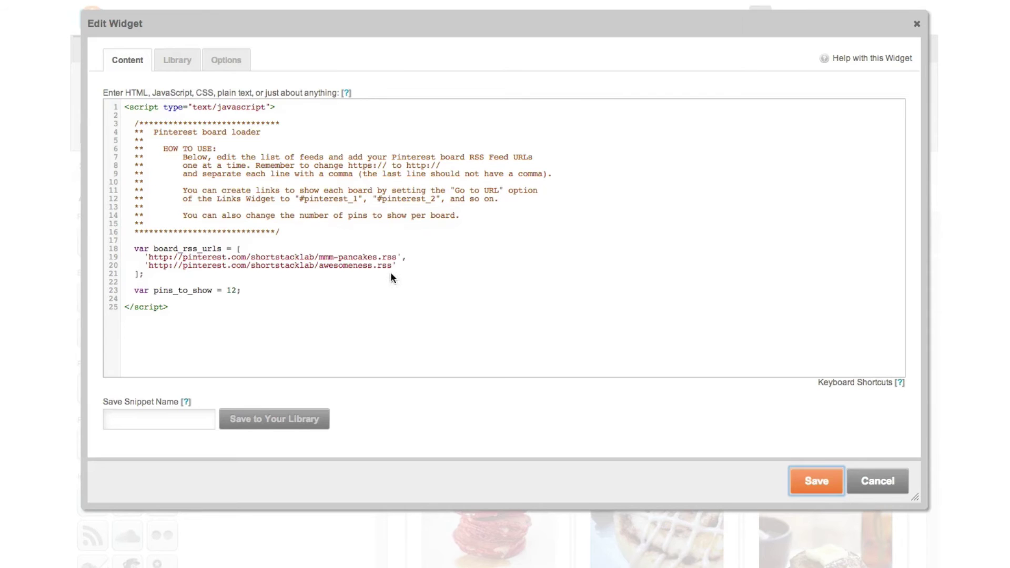
pyautogui.doubleClick(281, 258)
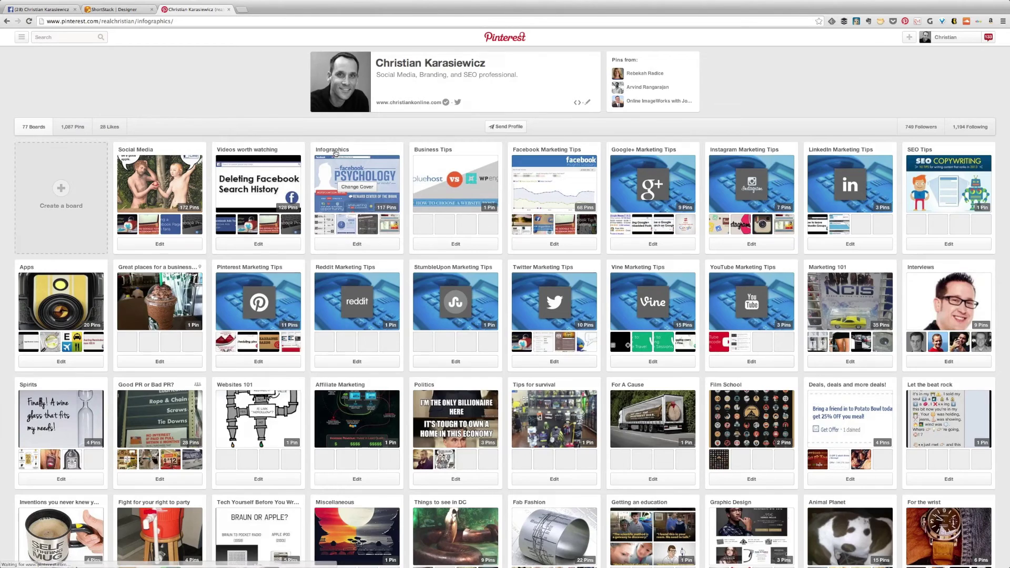
pyautogui.click(306, 142)
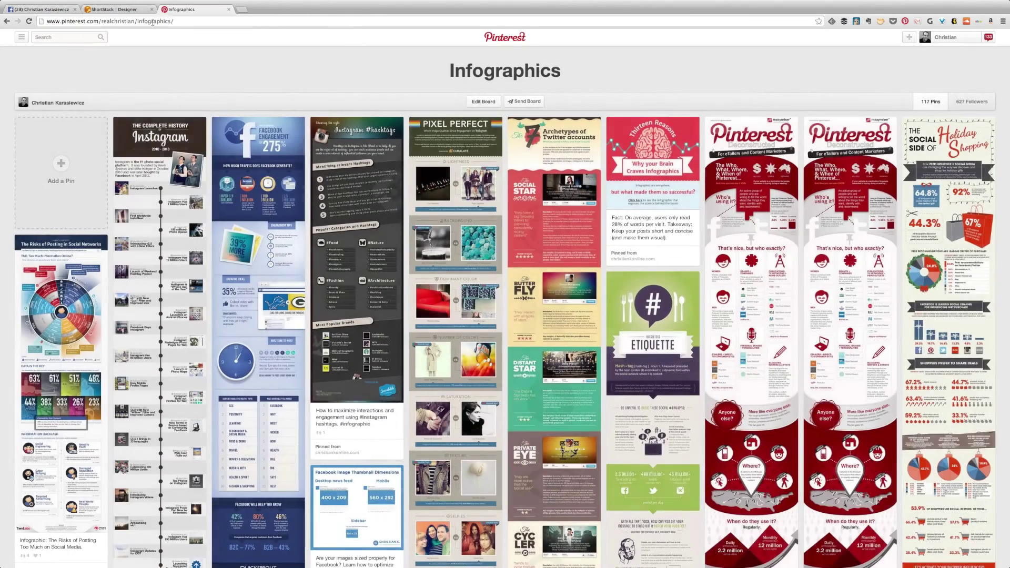
pyautogui.doubleClick(153, 22)
pyautogui.press('super+c')
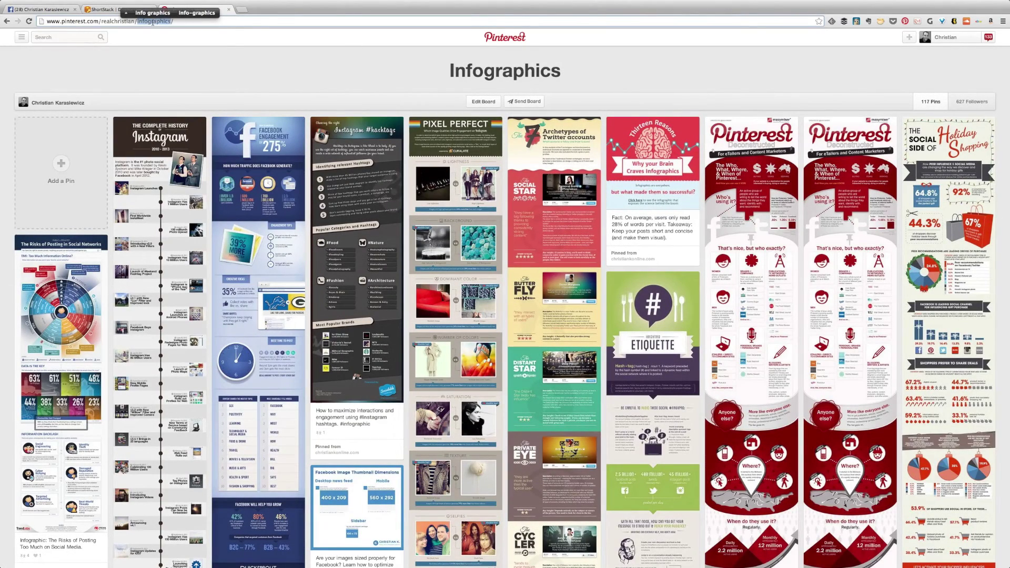
pyautogui.click(107, 9)
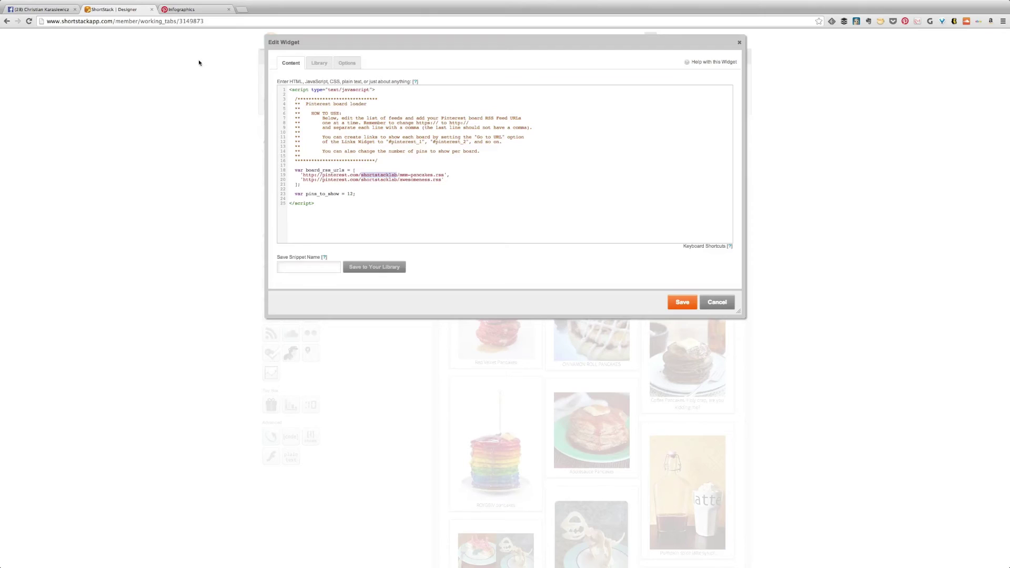
pyautogui.doubleClick(372, 175)
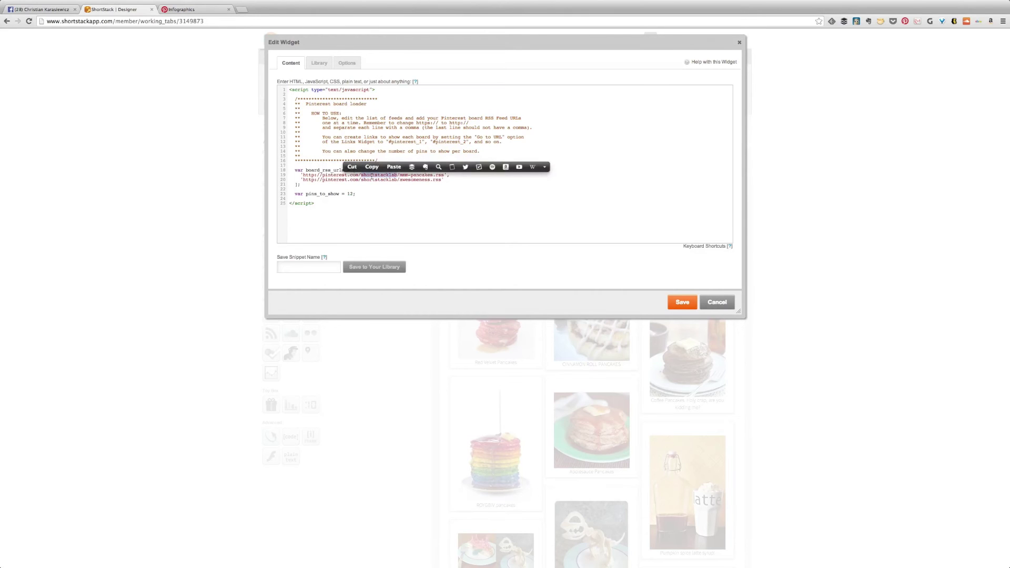
pyautogui.write('real')
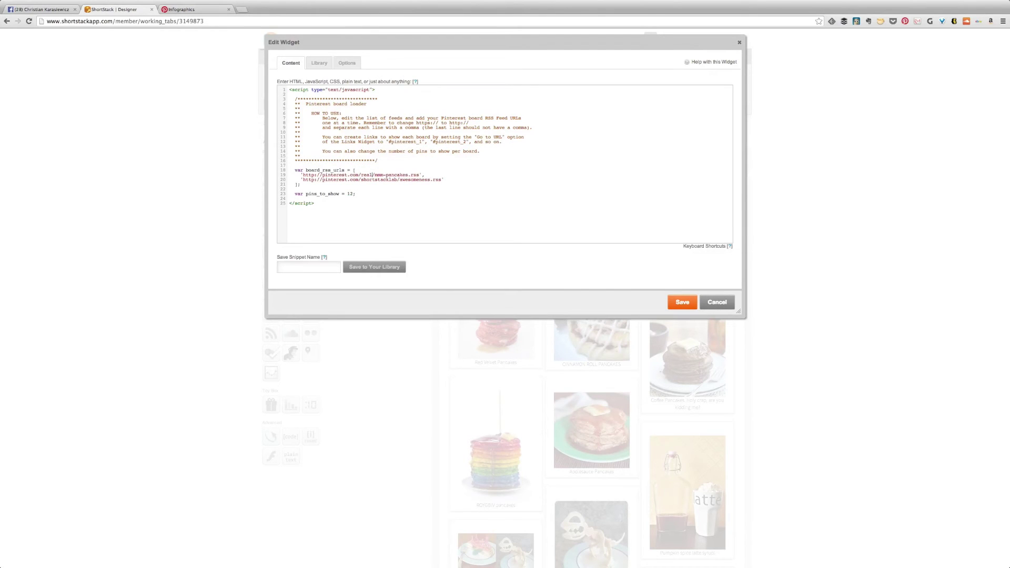
pyautogui.write('christian')
pyautogui.moveTo(399, 176); pyautogui.dragTo(424, 175)
pyautogui.press('super+v')
# On line 20, swap in the user's account name and the facebook-marketing-tips board
pyautogui.doubleClick(367, 180)
pyautogui.write('realchristian')
pyautogui.moveTo(399, 180); pyautogui.dragTo(421, 180)
pyautogui.write('facebook-marketing-tips')
# Save the loader script, test both board buttons in Live Preview, and choose Install App
pyautogui.click(680, 307)
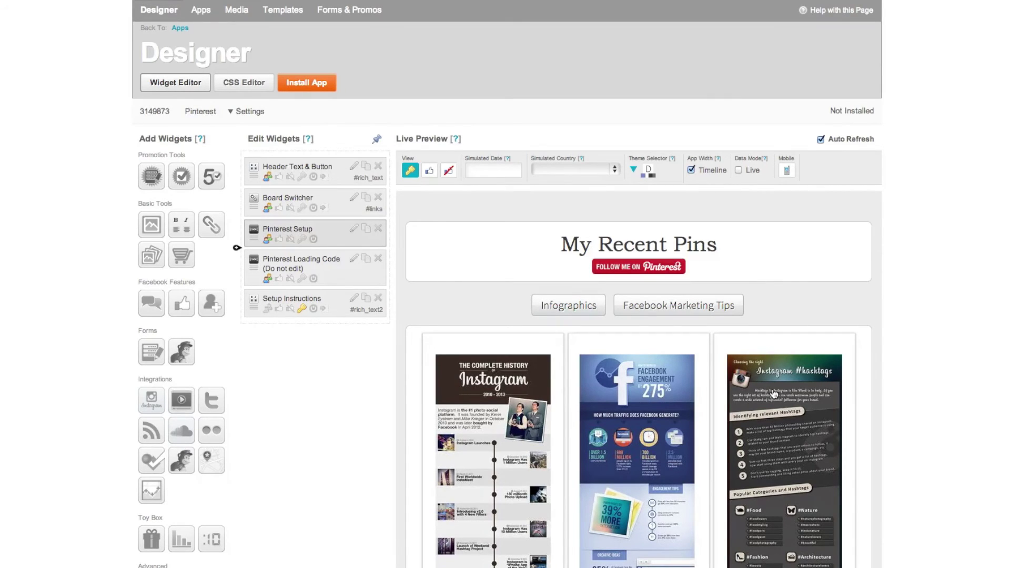
pyautogui.click(692, 313)
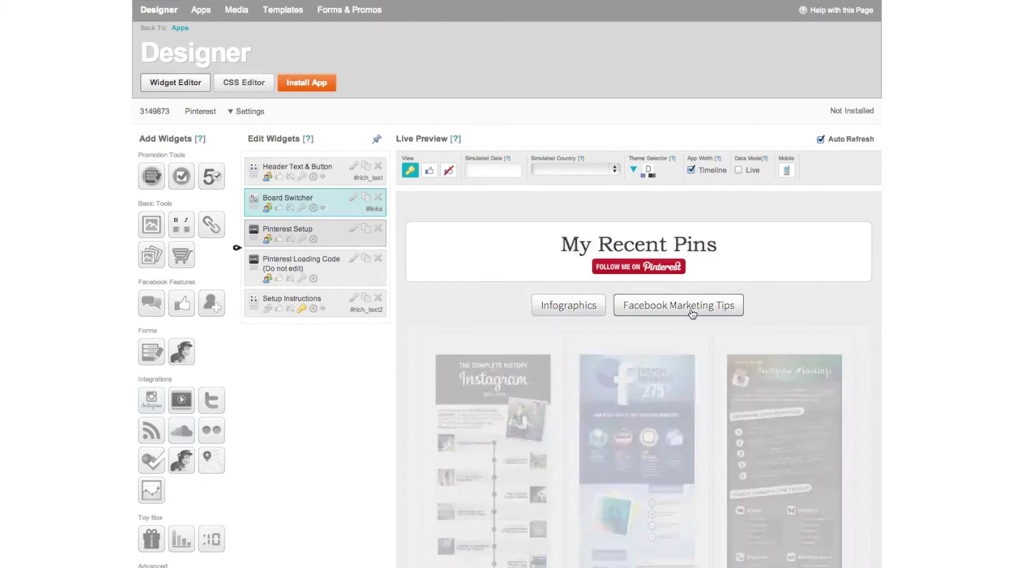
pyautogui.click(581, 303)
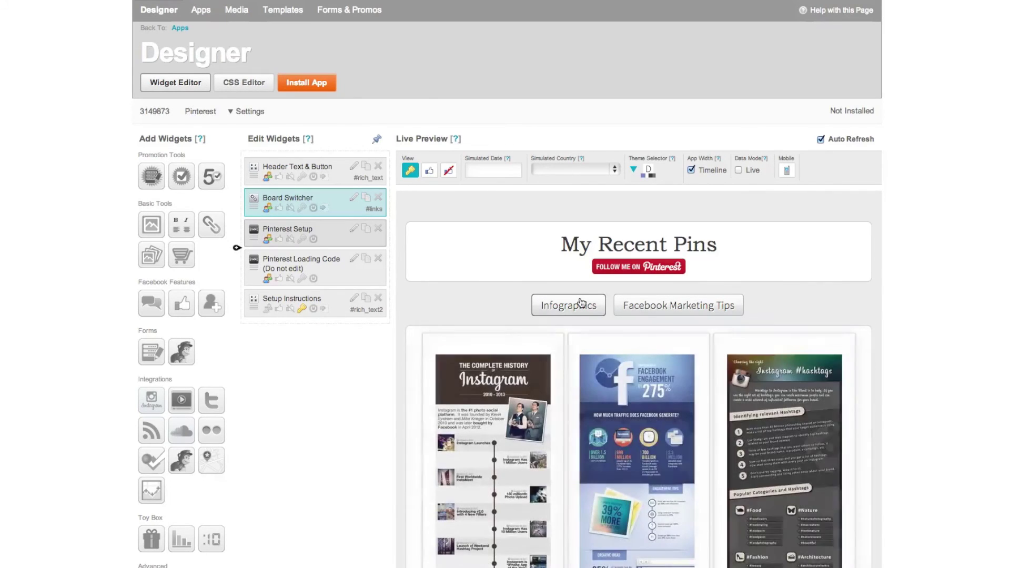
pyautogui.click(317, 89)
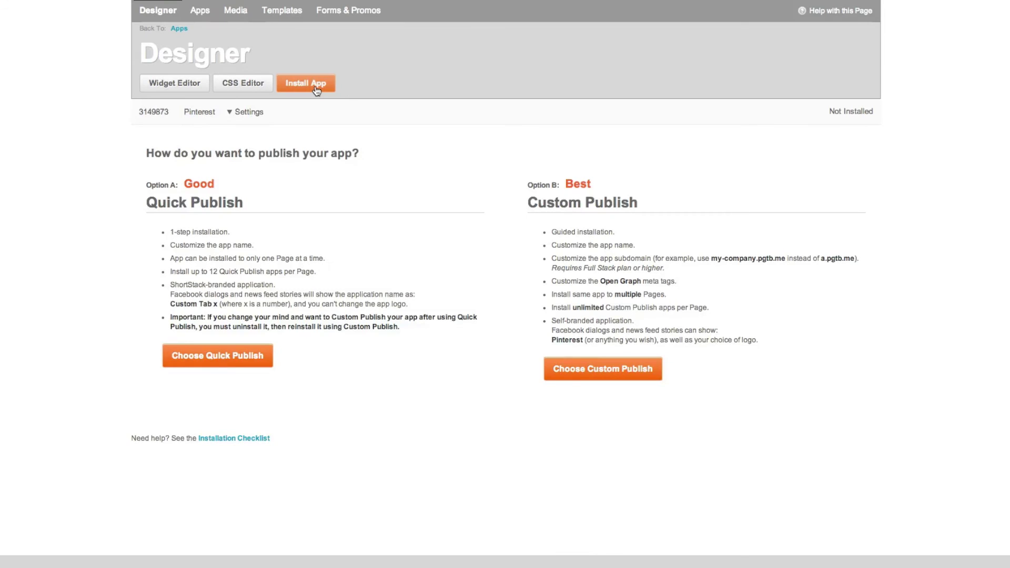